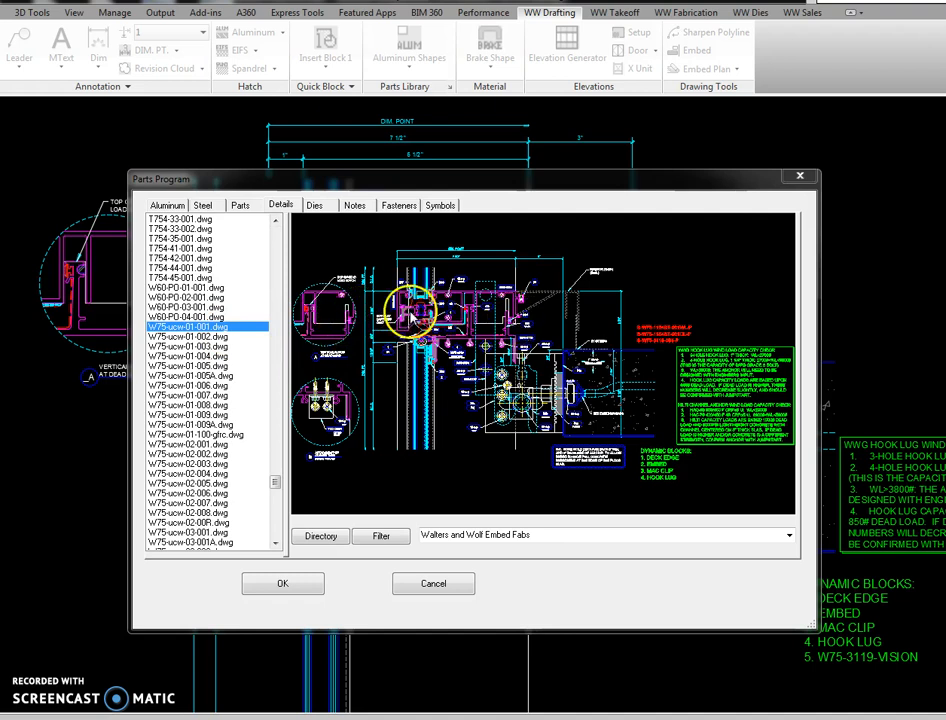
Preview the details W75-ucw-01-002, W75-ucw-01-003 and W75-ucw-01-004 in the parts library and close it without inserting one
left_click(238, 337)
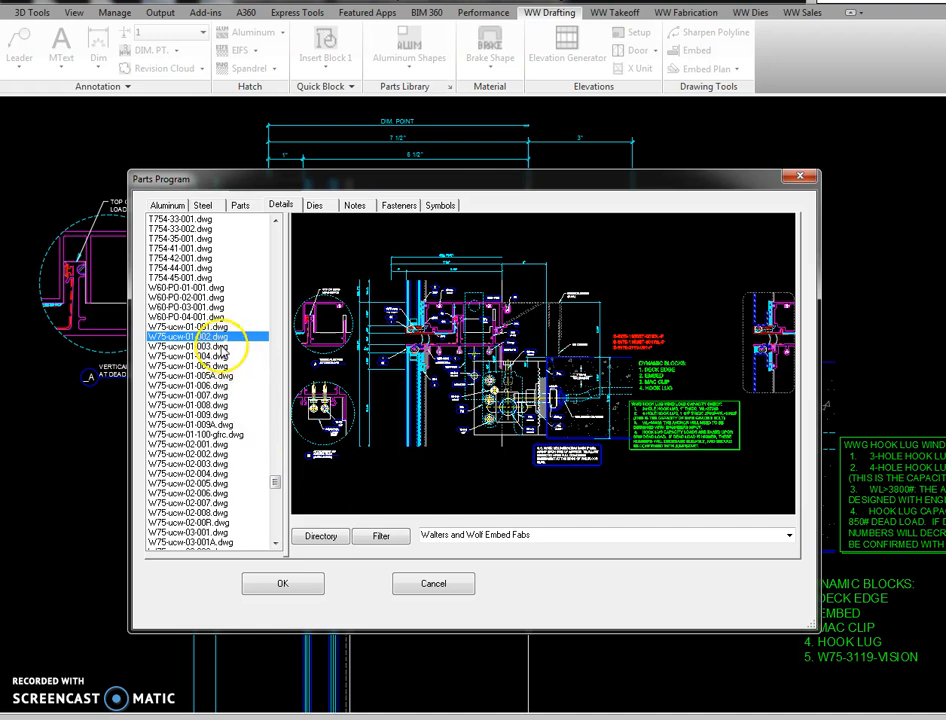
left_click(223, 347)
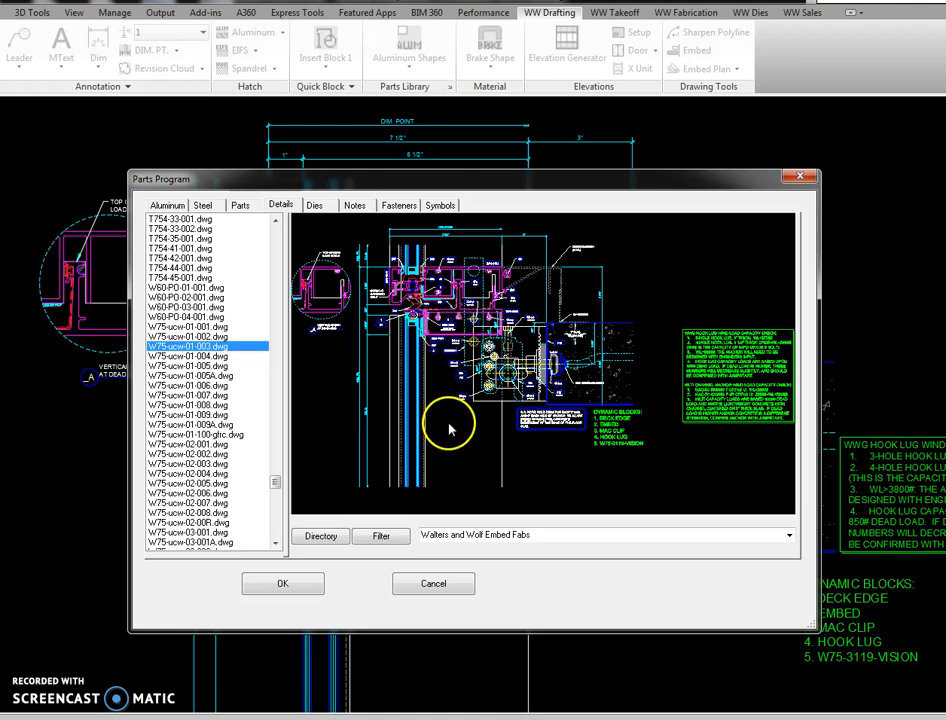
left_click(221, 357)
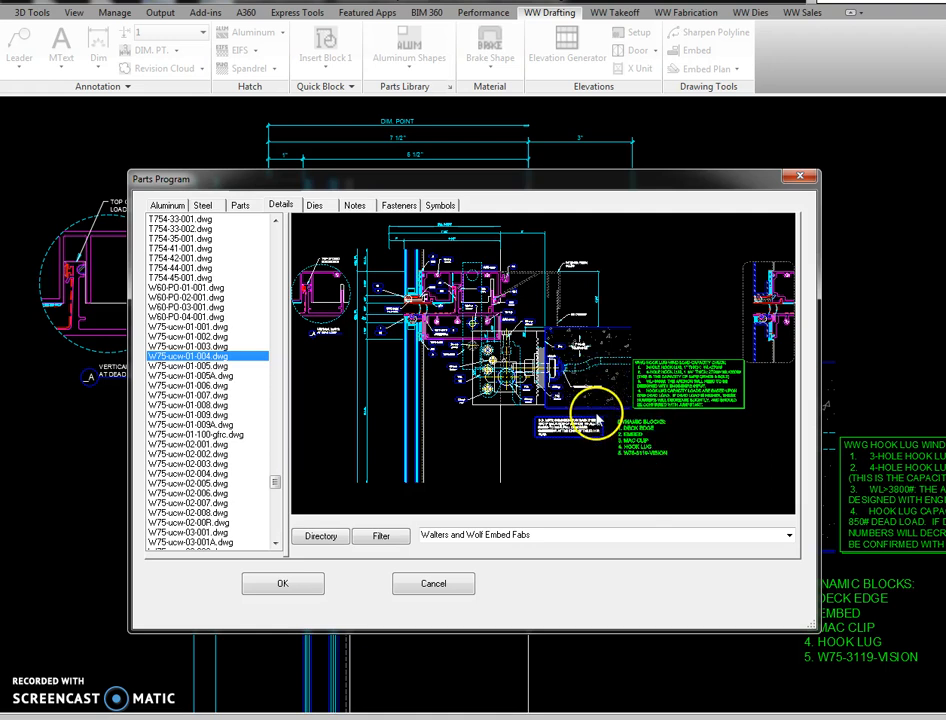
left_click(433, 586)
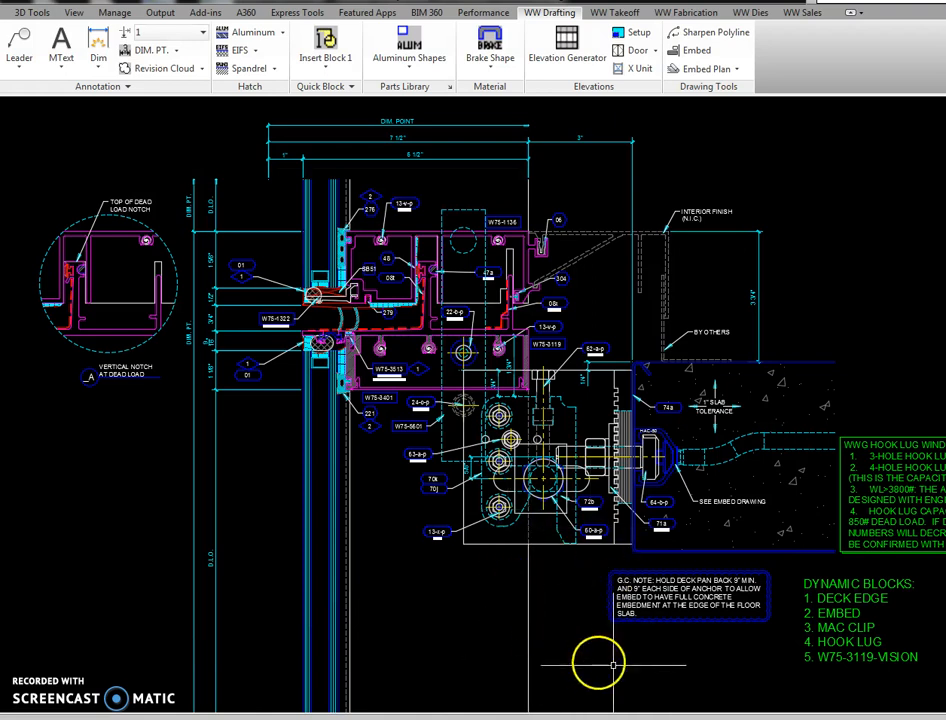
Switch the deck edge block through its 1/4 Steel Deck with Stud, 1/4 Steel Deck Edge and Poured in Place variants
left_click(793, 549)
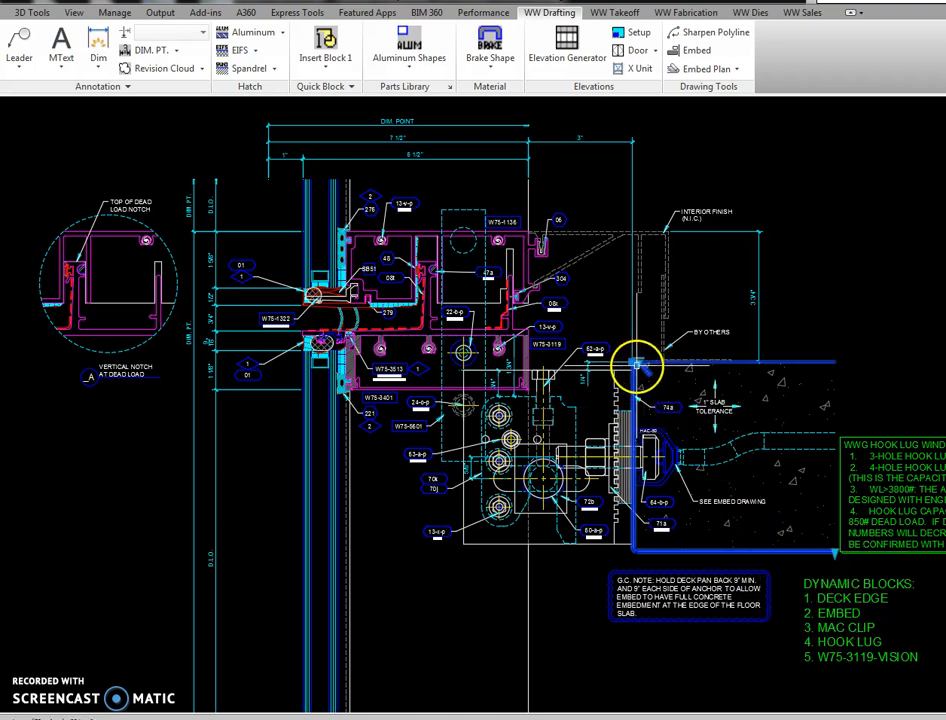
left_click(640, 363)
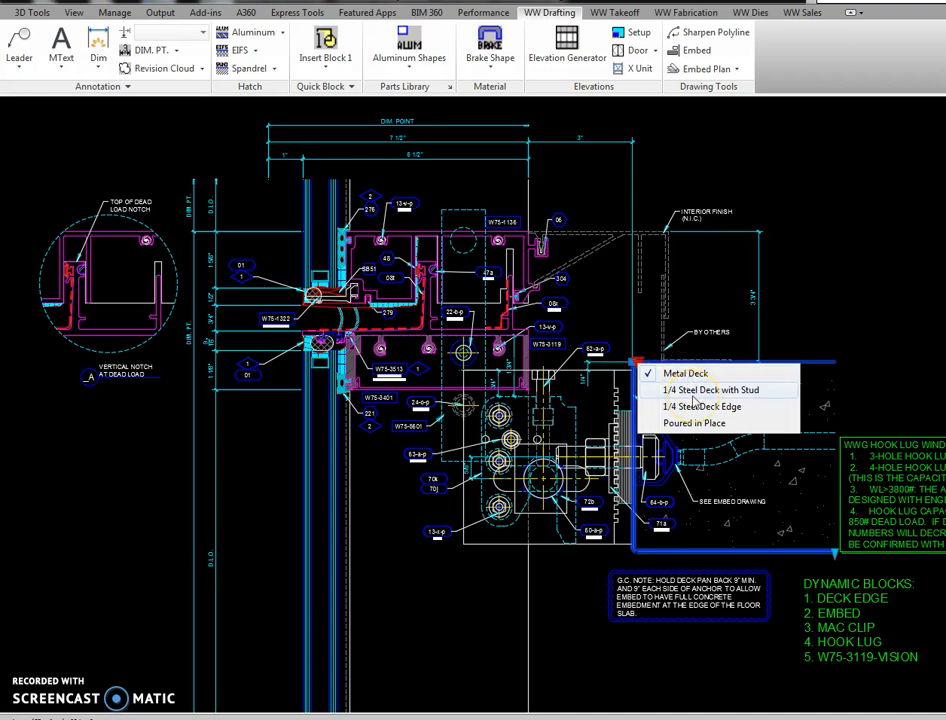
left_click(692, 393)
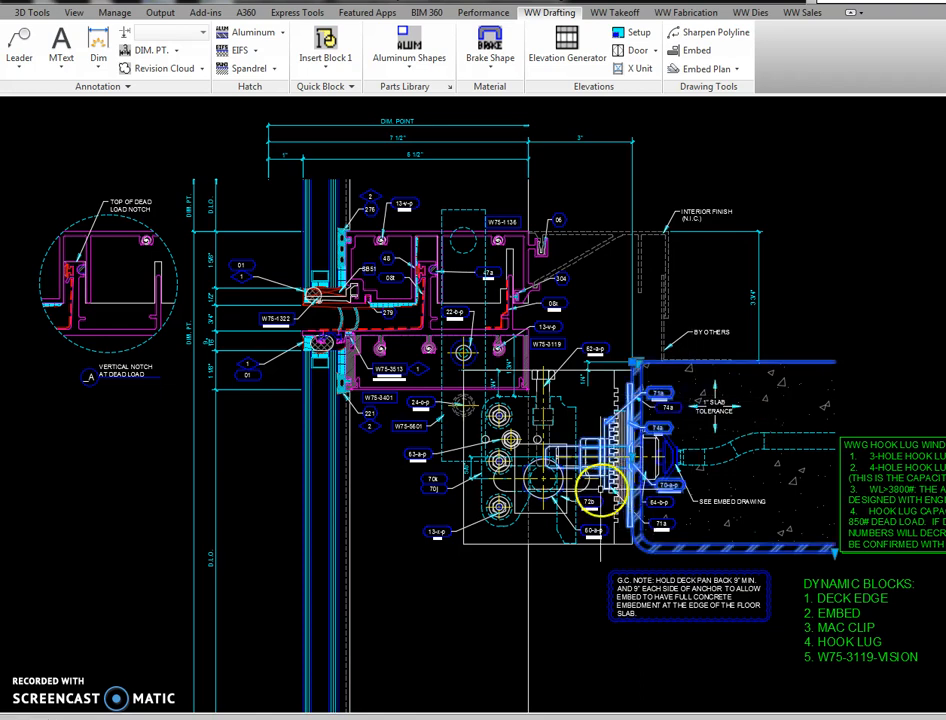
left_click(638, 364)
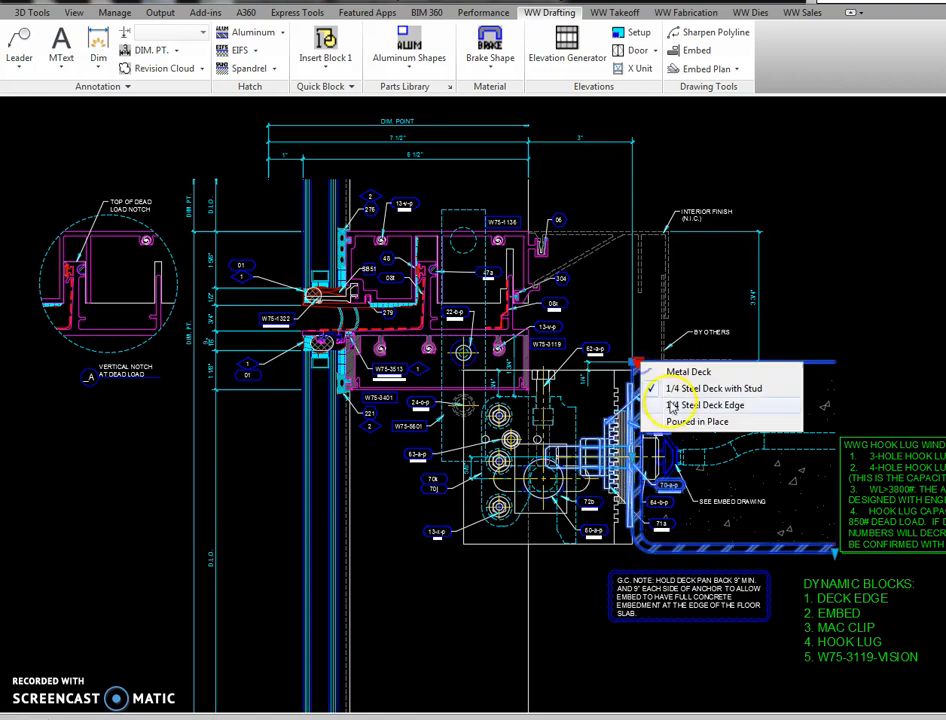
left_click(682, 405)
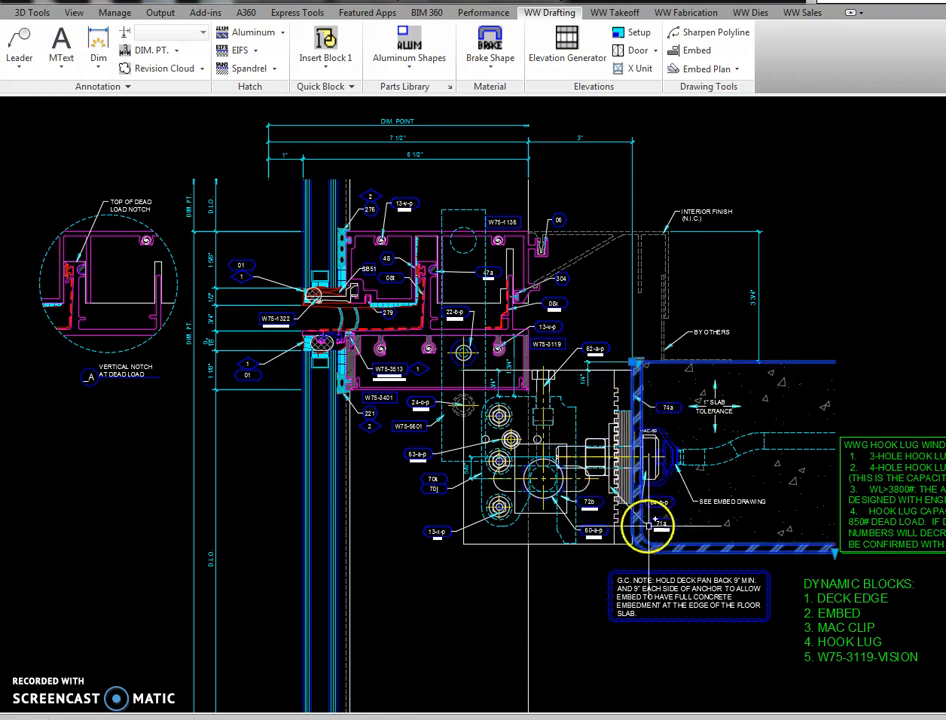
left_click(639, 364)
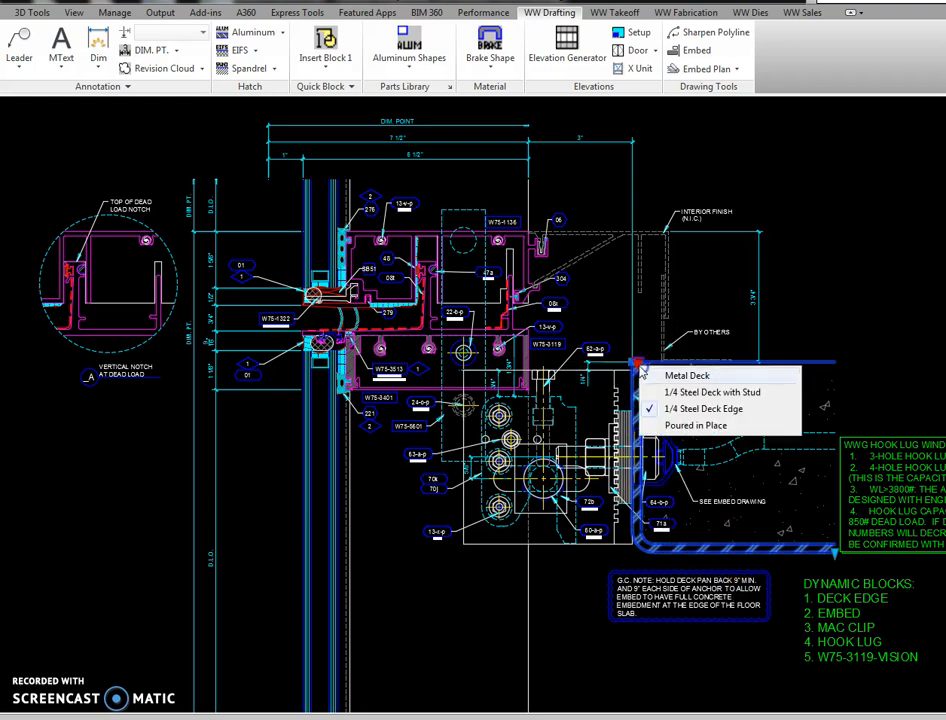
left_click(682, 426)
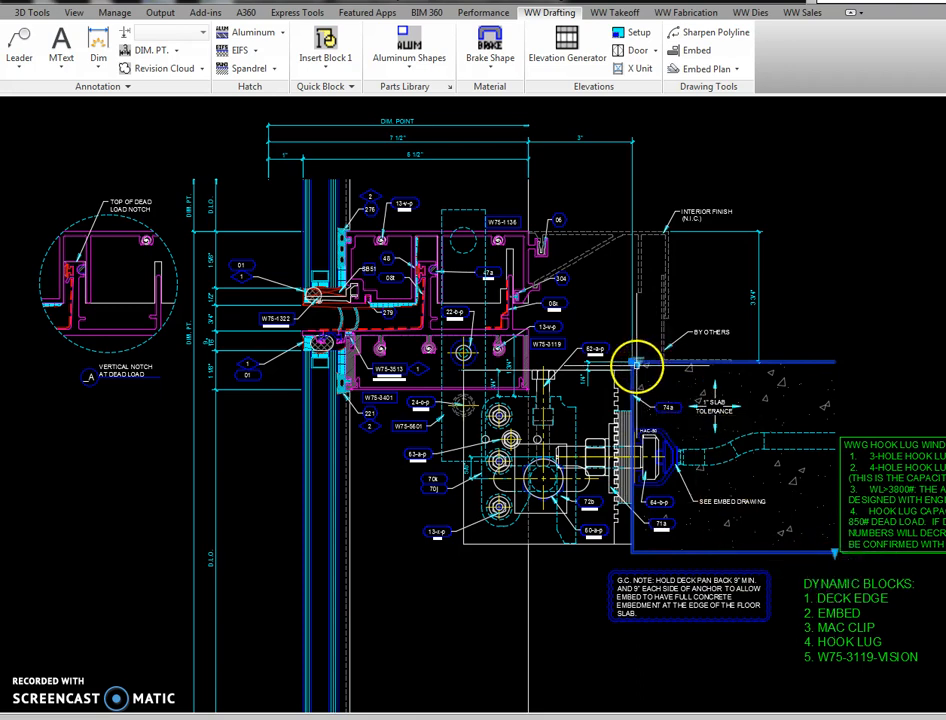
Try the deck edge block's 1/4 Steel Deck with Stud variant once more, return the block to Metal Deck and deselect it
left_click(635, 362)
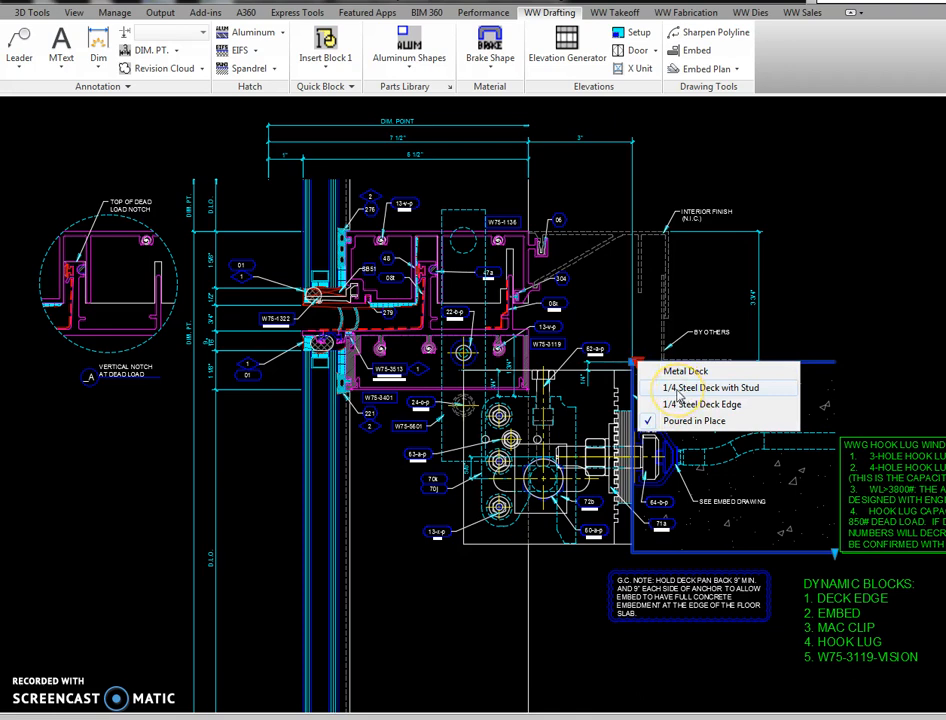
left_click(679, 389)
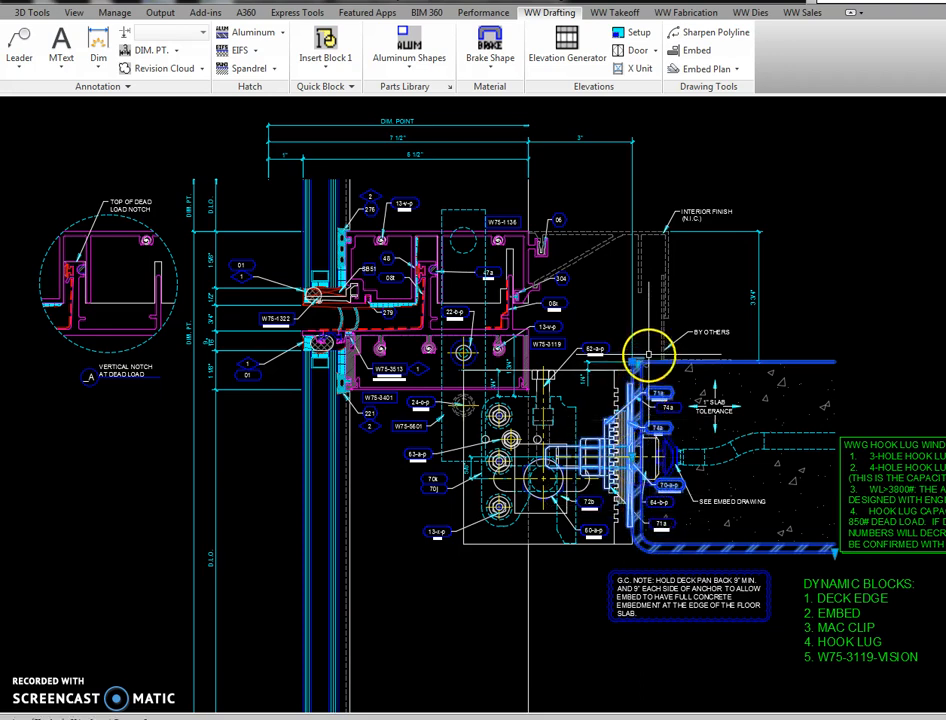
left_click(638, 363)
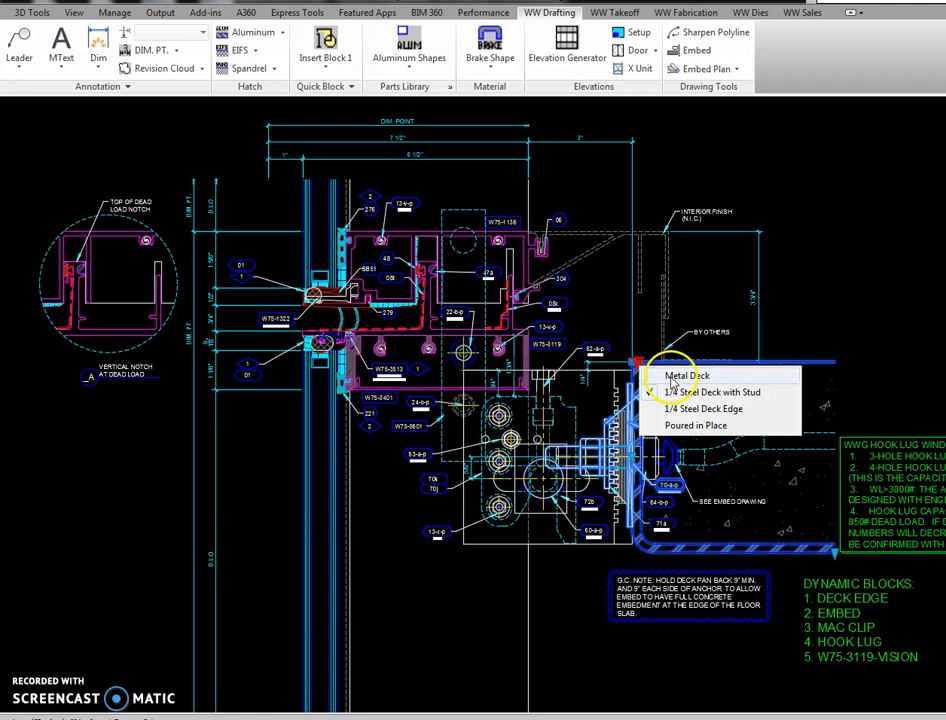
left_click(670, 376)
key("Escape")
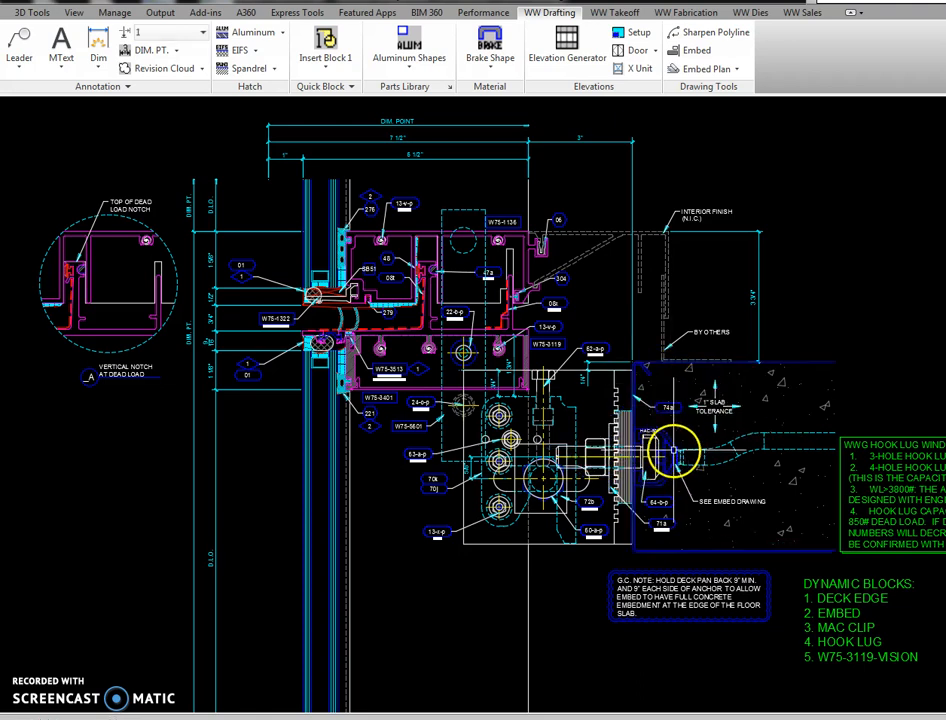
Try the HAC-70 variant of the embed block in the slab and return the block to HAC-50
left_click(670, 452)
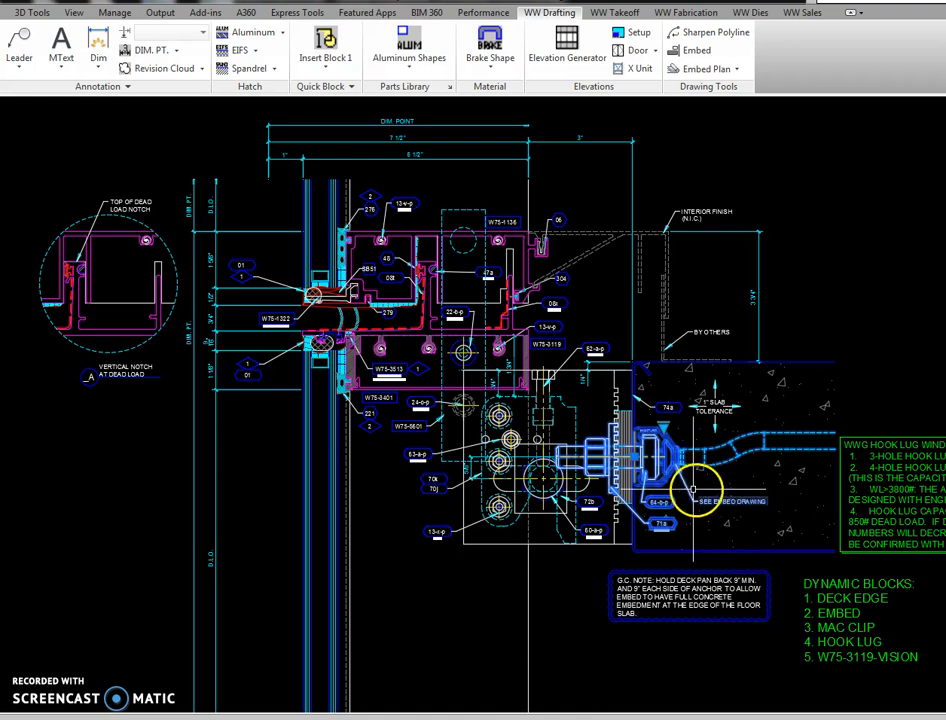
left_click(664, 425)
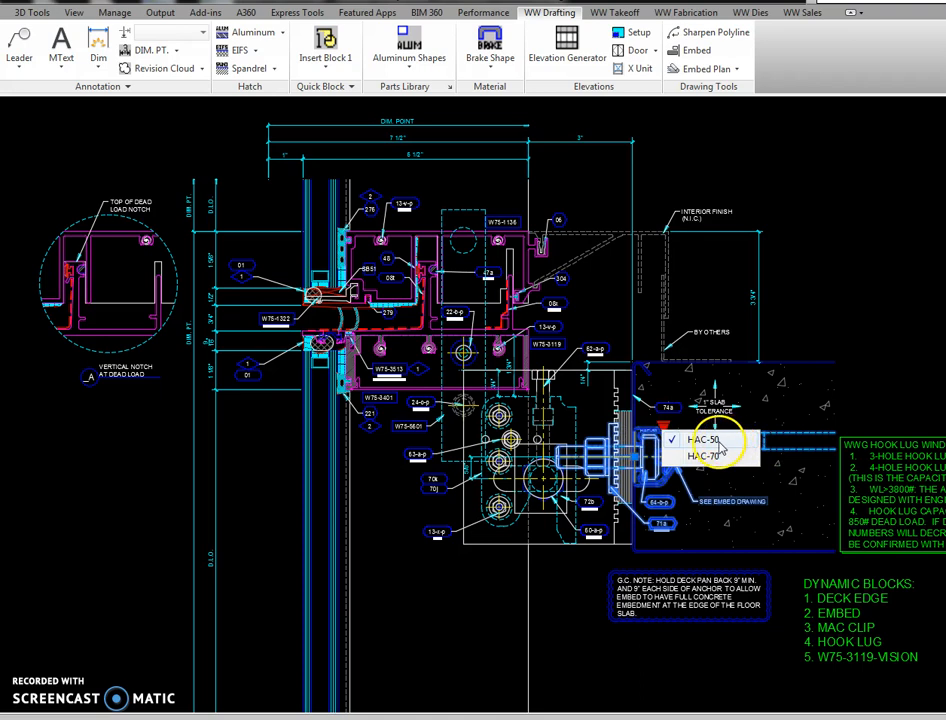
left_click(718, 456)
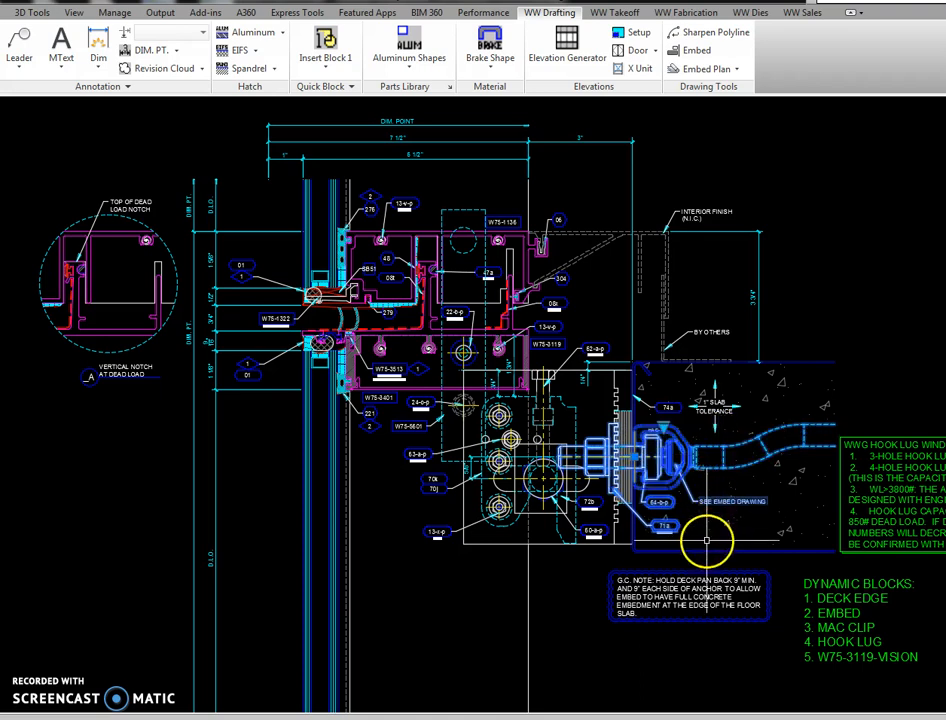
left_click(697, 454)
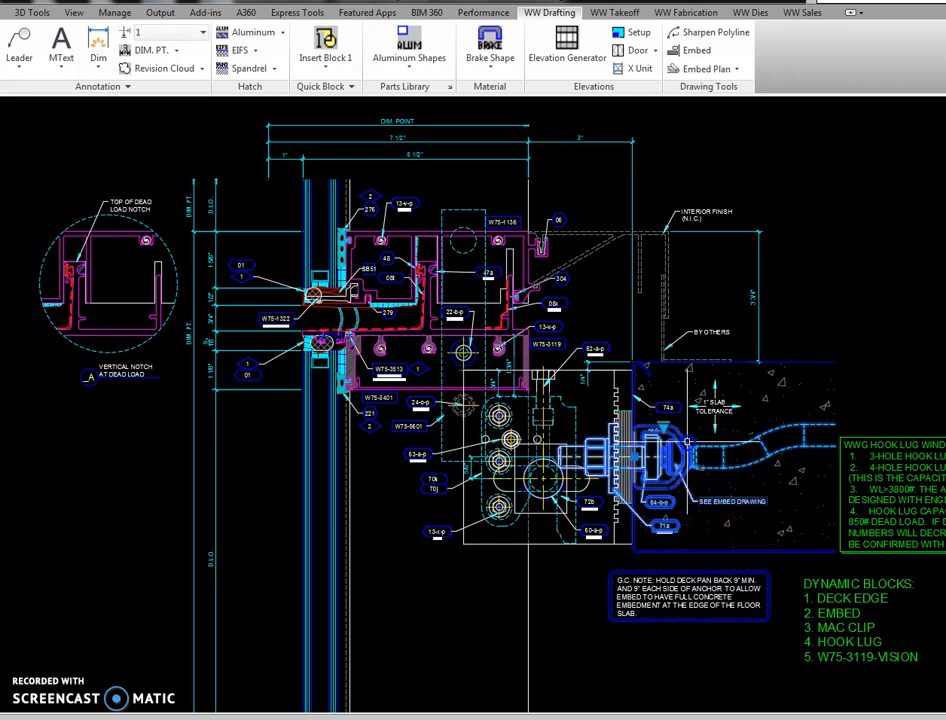
left_click(667, 428)
left_click(702, 434)
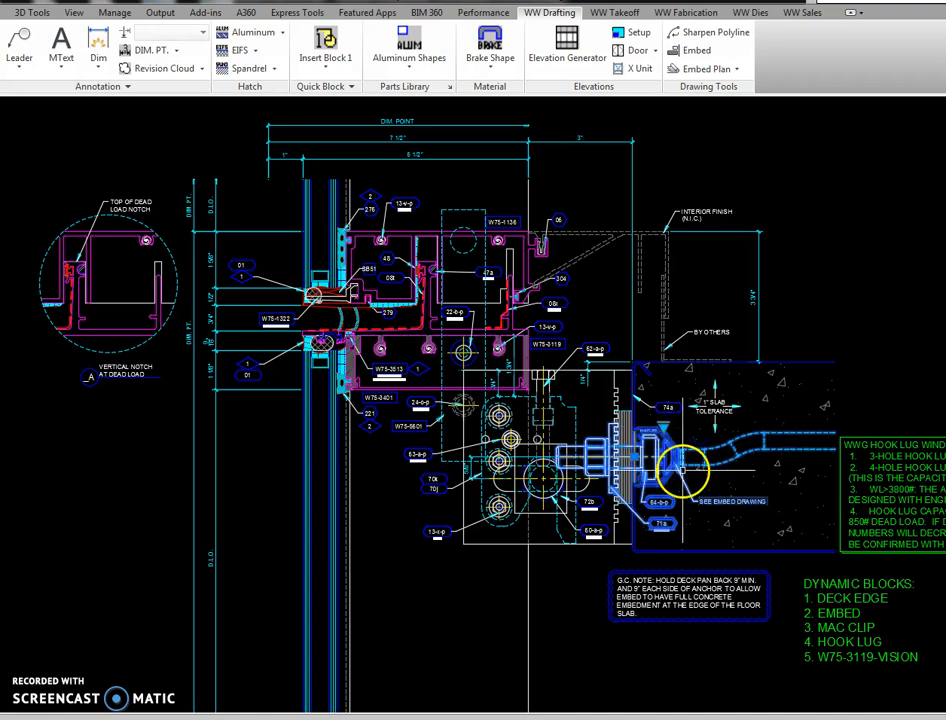
Try the MAC-7.563" variant of the MAC clip block and return the block to MAC-5"
left_click(614, 392)
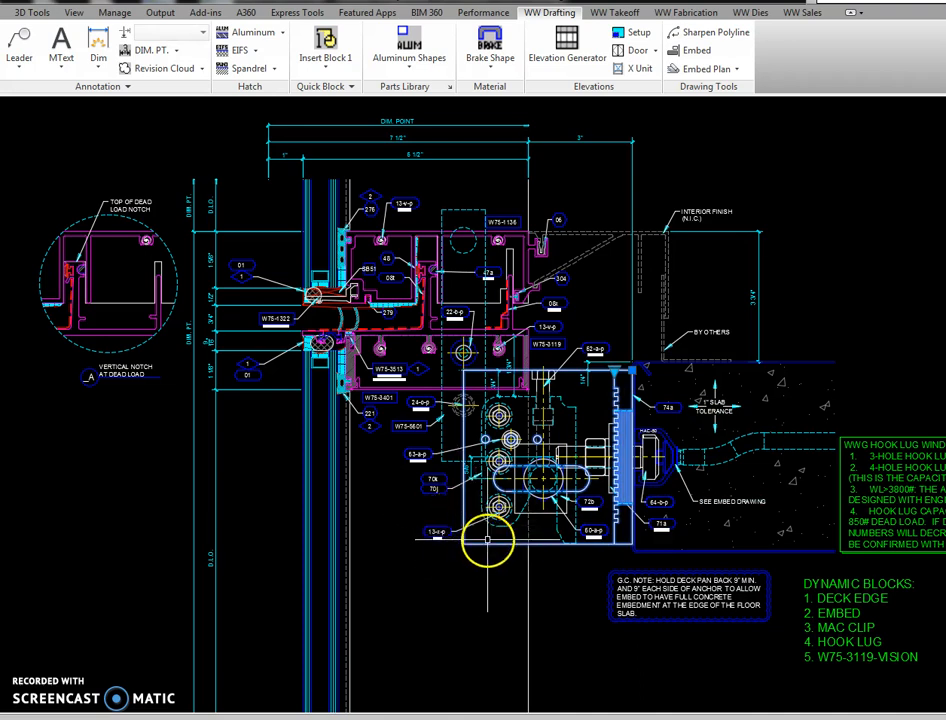
left_click(620, 379)
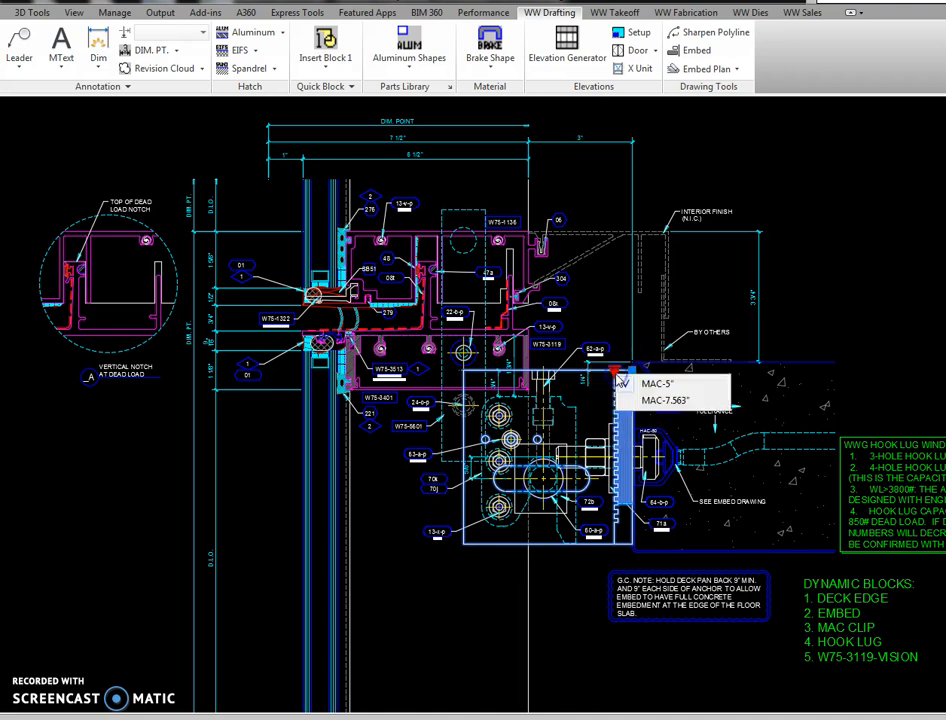
left_click(670, 400)
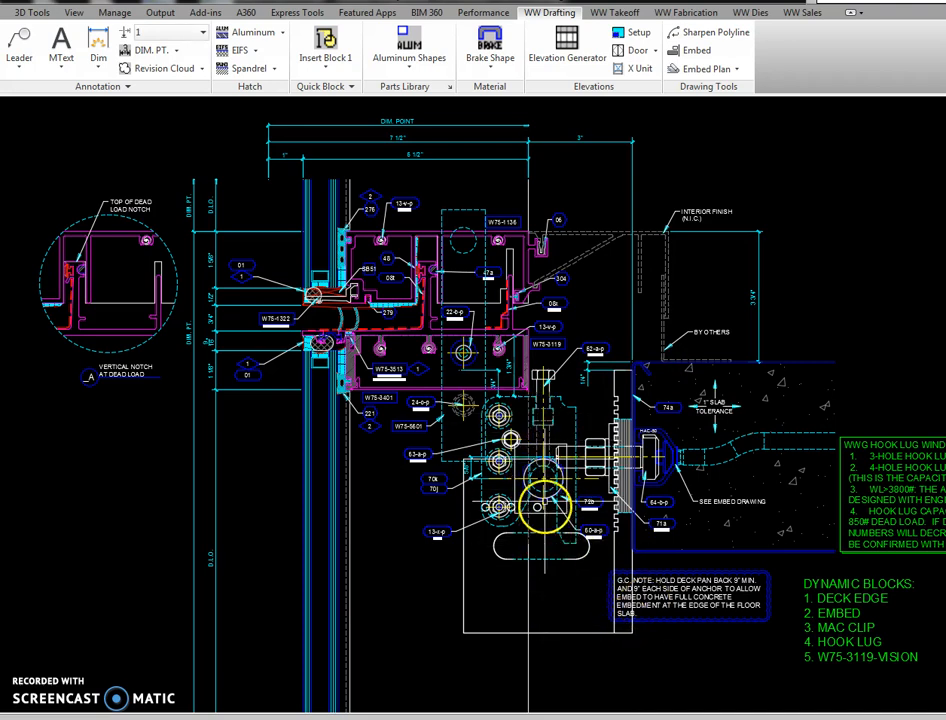
left_click(615, 388)
left_click(616, 372)
left_click(650, 385)
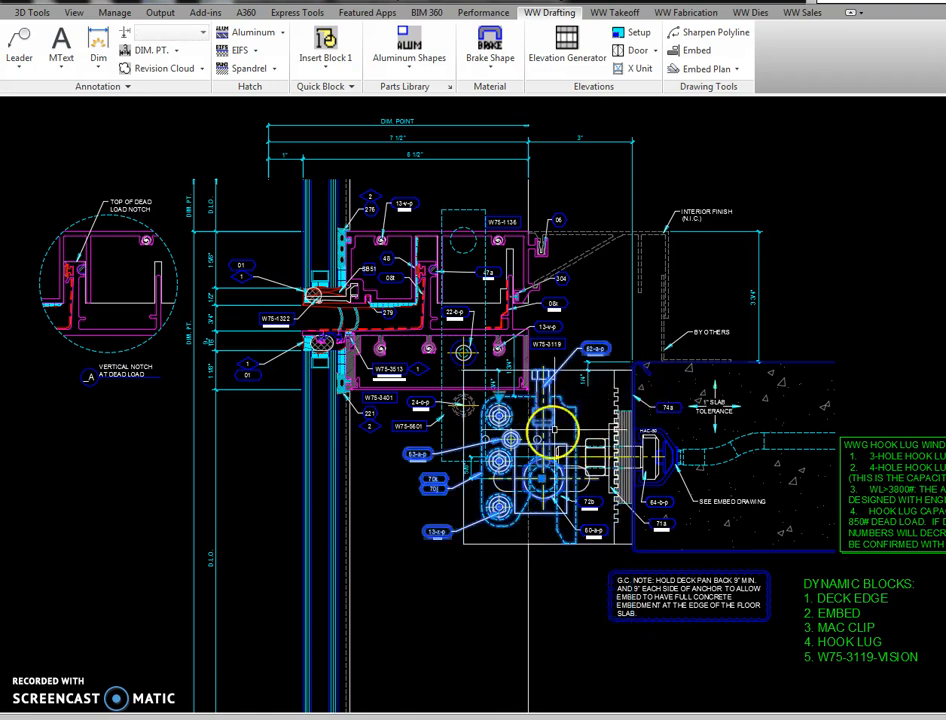
Cycle the hook lug block through 4 bolt dead load, 3 bolt wind load and 4 bolt wind load, and return it to 3 bolt dead load
left_click(499, 399)
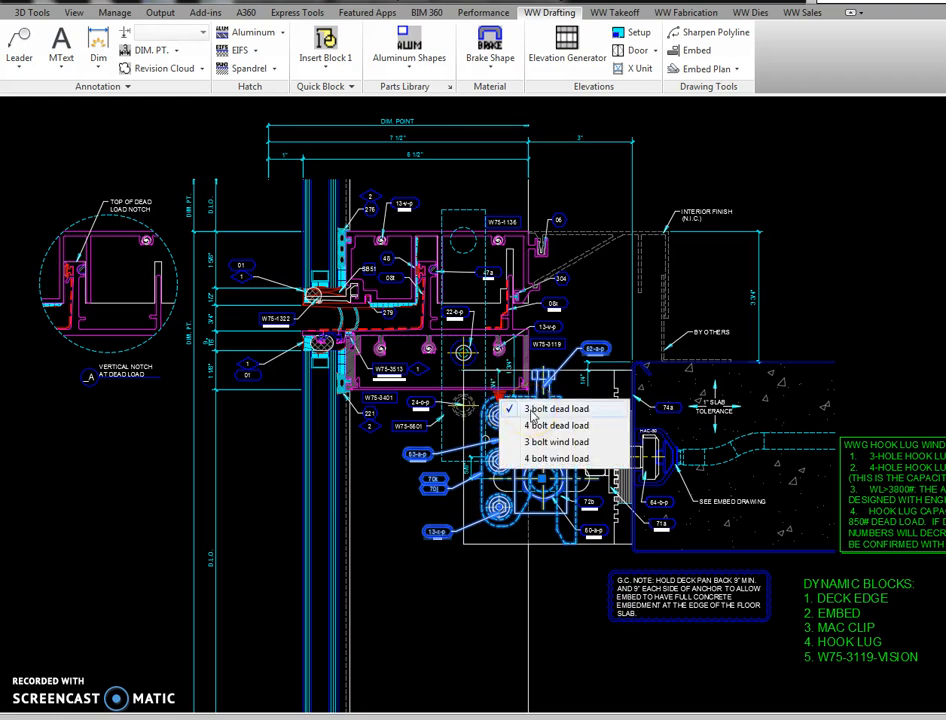
left_click(531, 425)
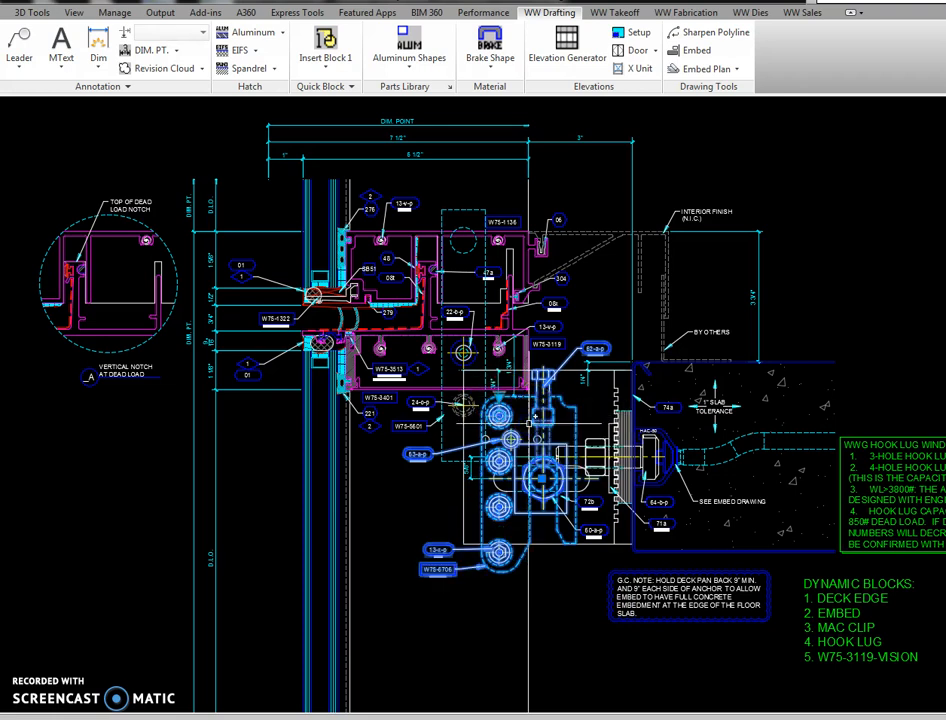
left_click(499, 399)
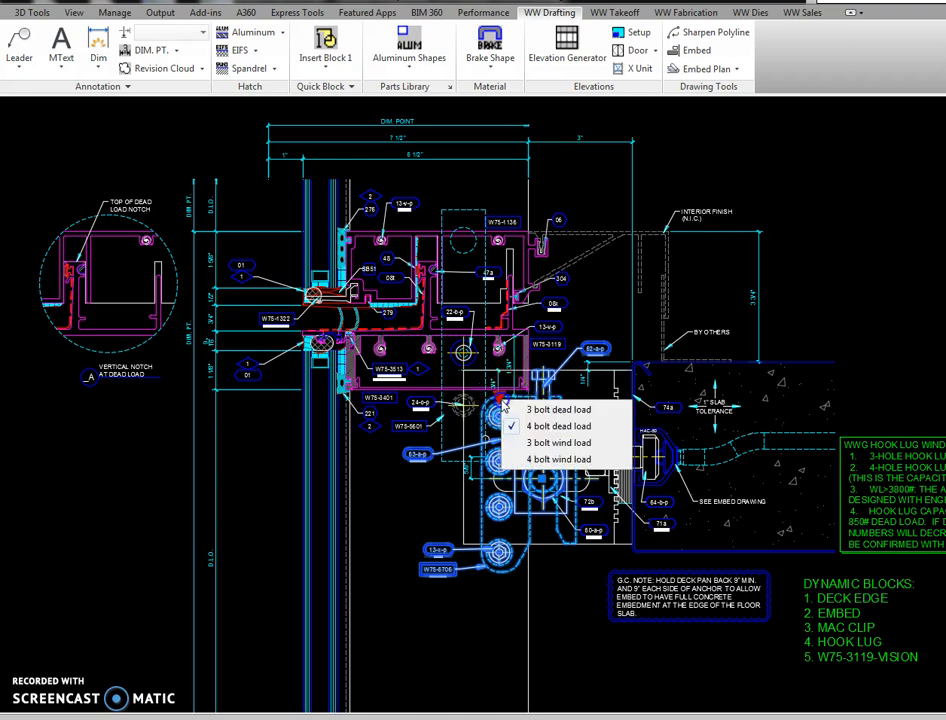
left_click(543, 446)
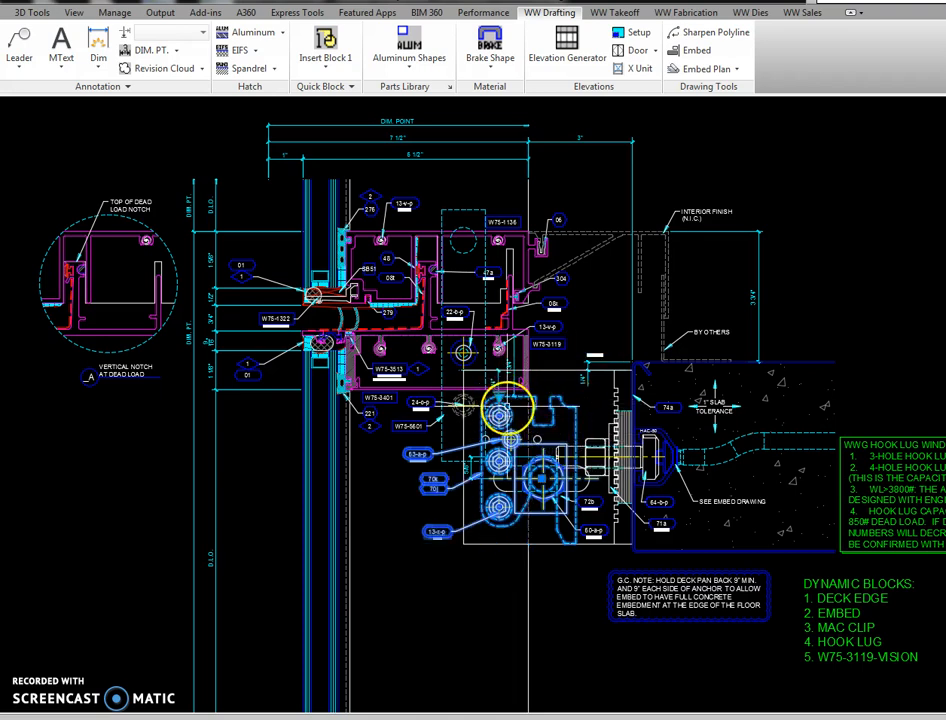
left_click(499, 399)
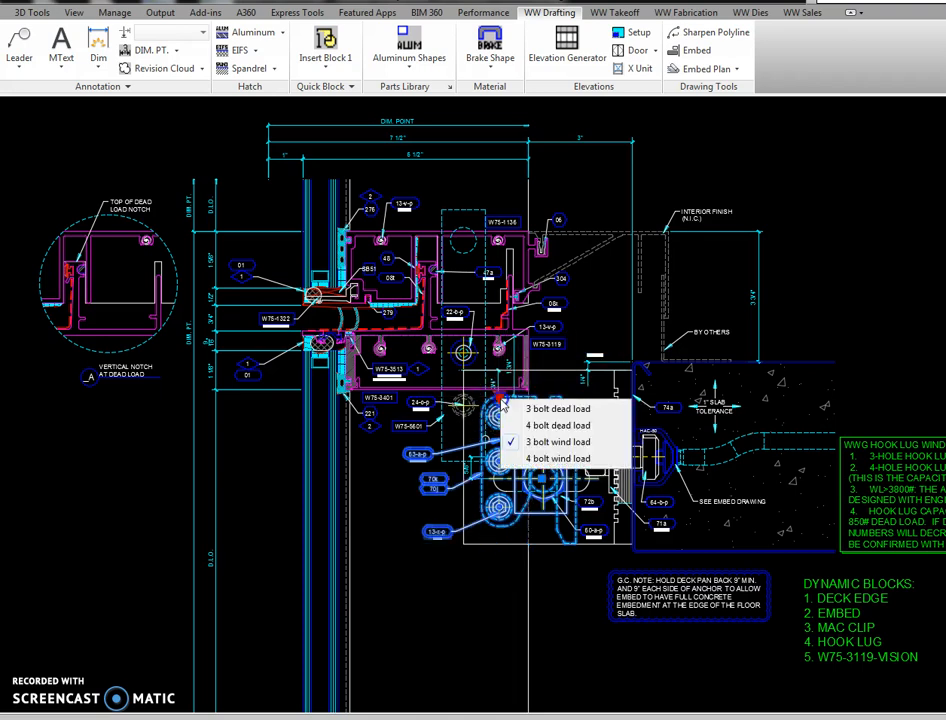
left_click(576, 458)
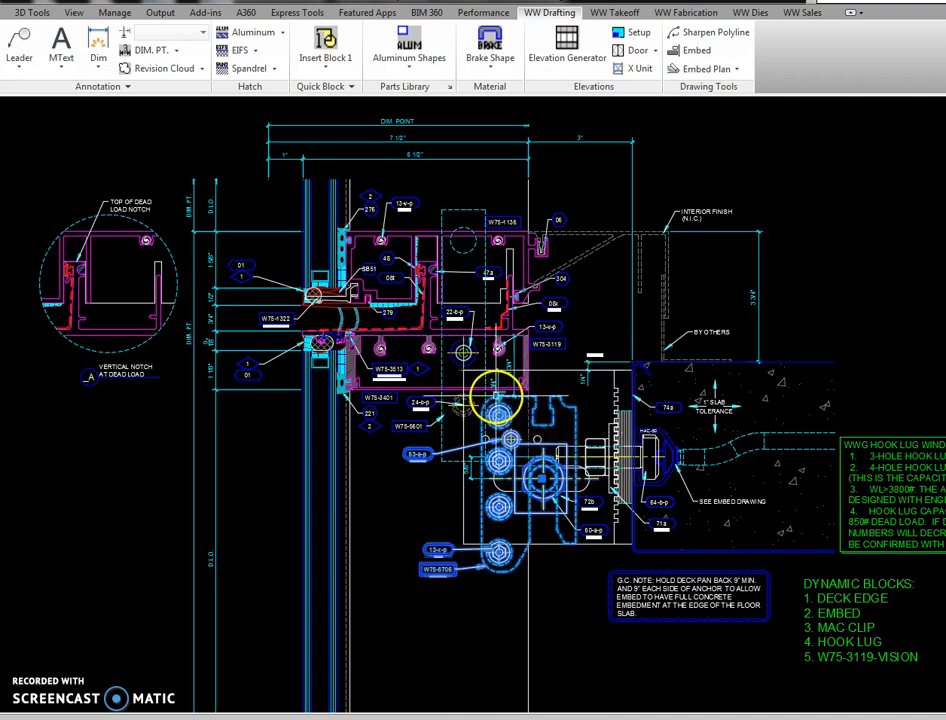
left_click(499, 399)
left_click(550, 407)
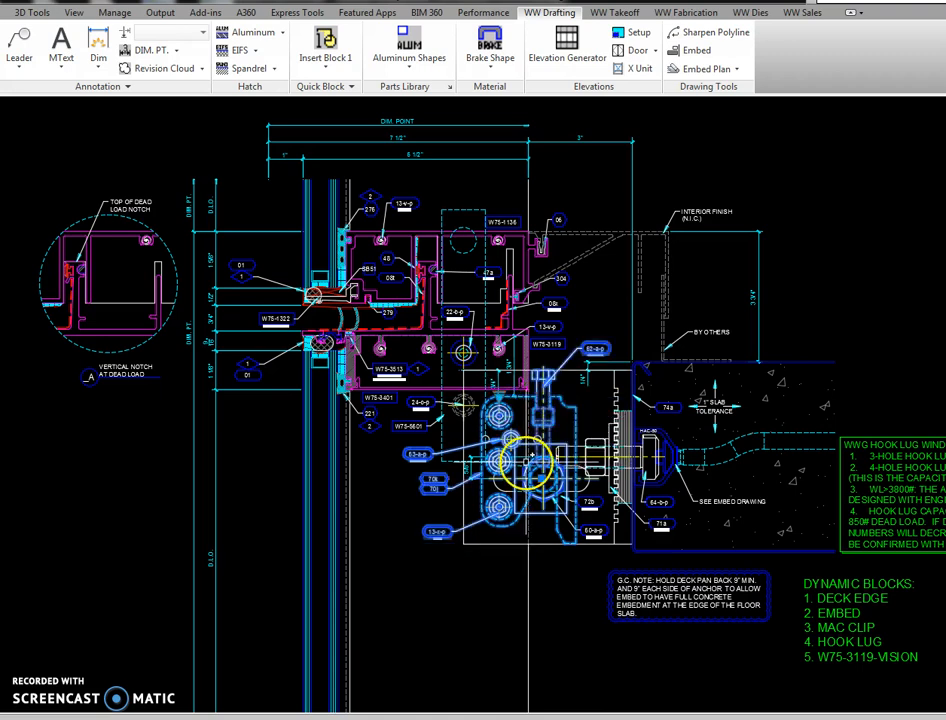
key("Escape")
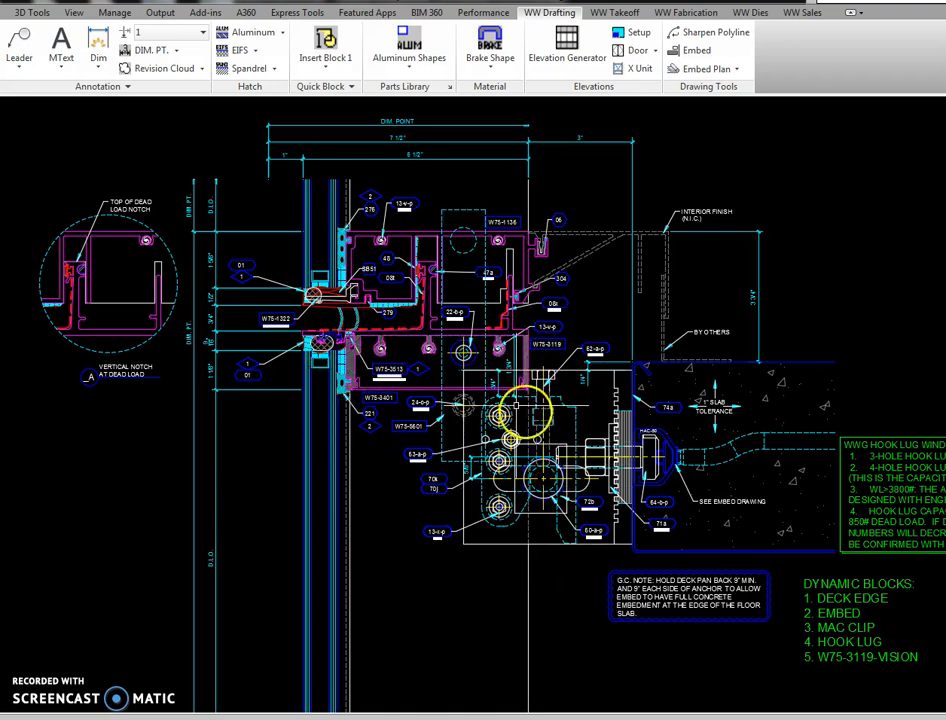
Switch the W75-3119 vision block to its Anchor Cover - Field Use variant, inspect the whole cover and deselect the block
scroll(539, 439, "up", 3)
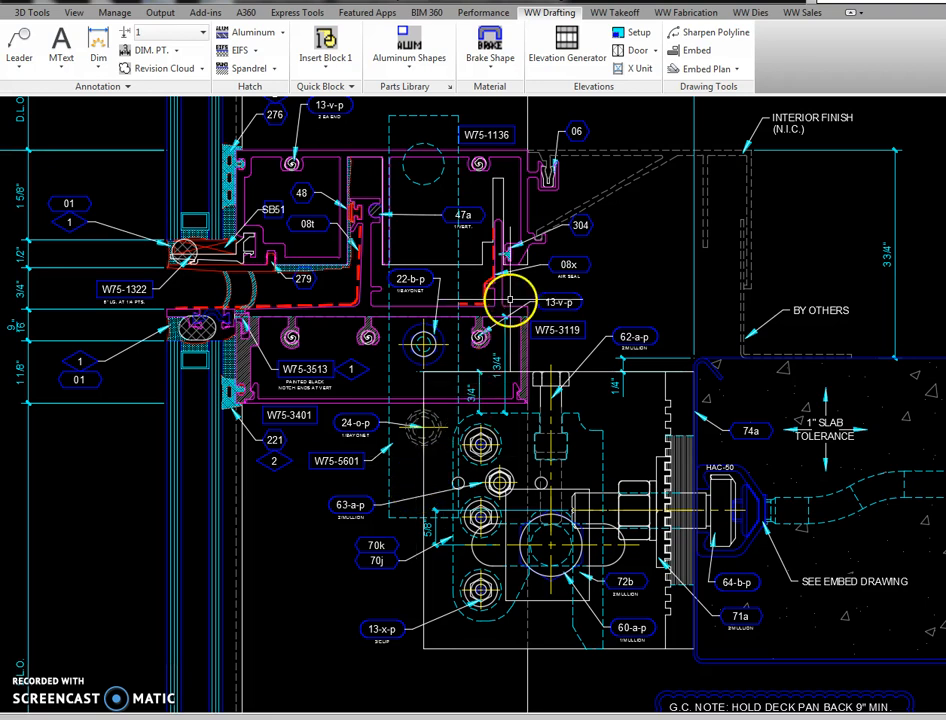
left_click(510, 303)
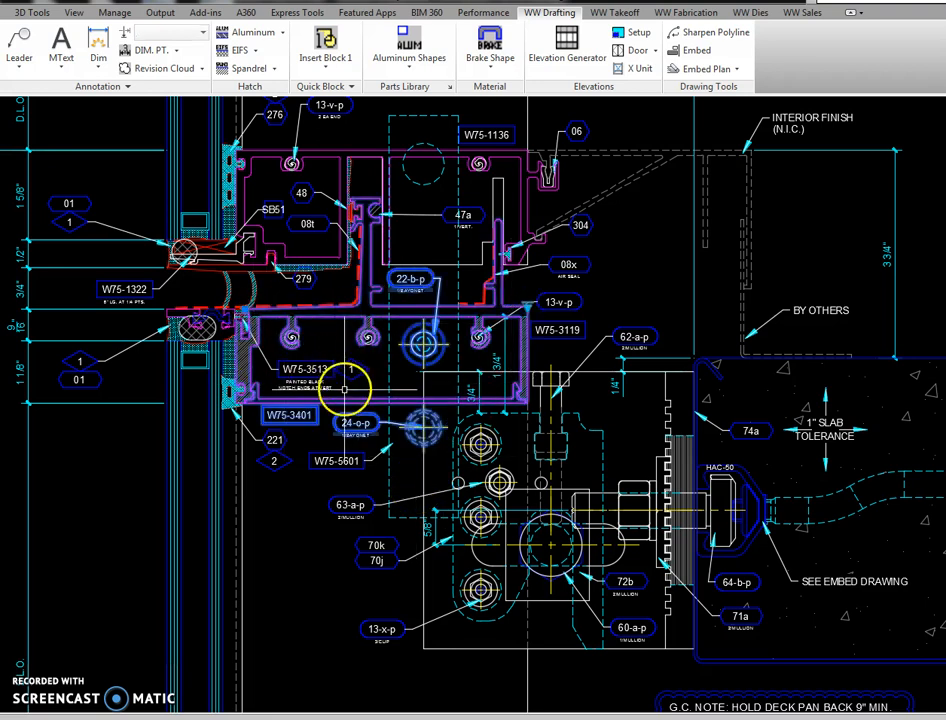
left_click(527, 304)
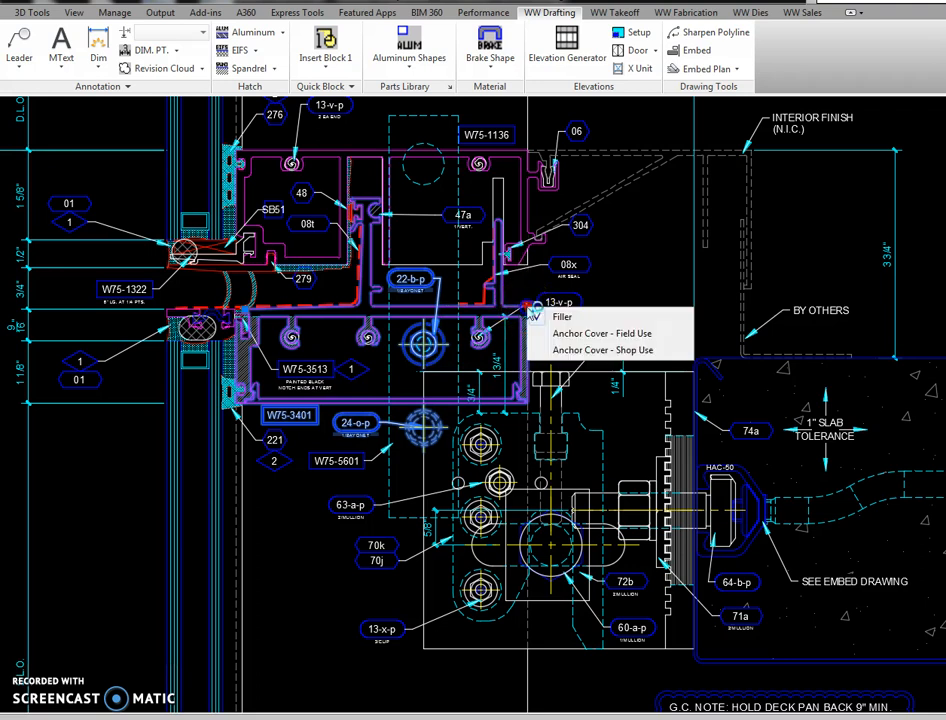
left_click(583, 338)
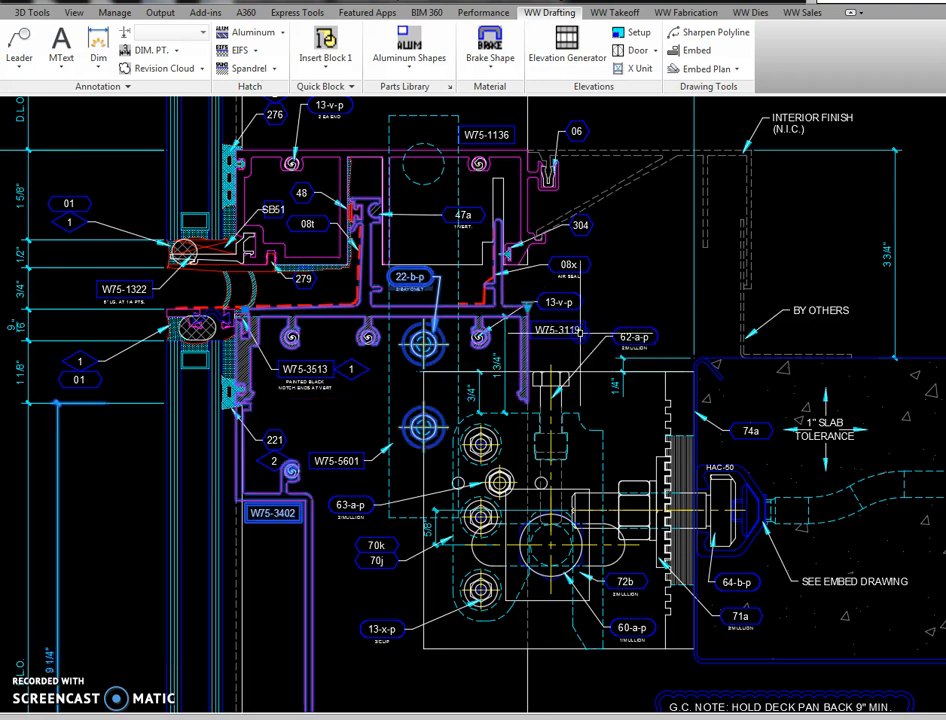
scroll(560, 560, "down", 2)
middle_click_drag(562, 625, 530, 492)
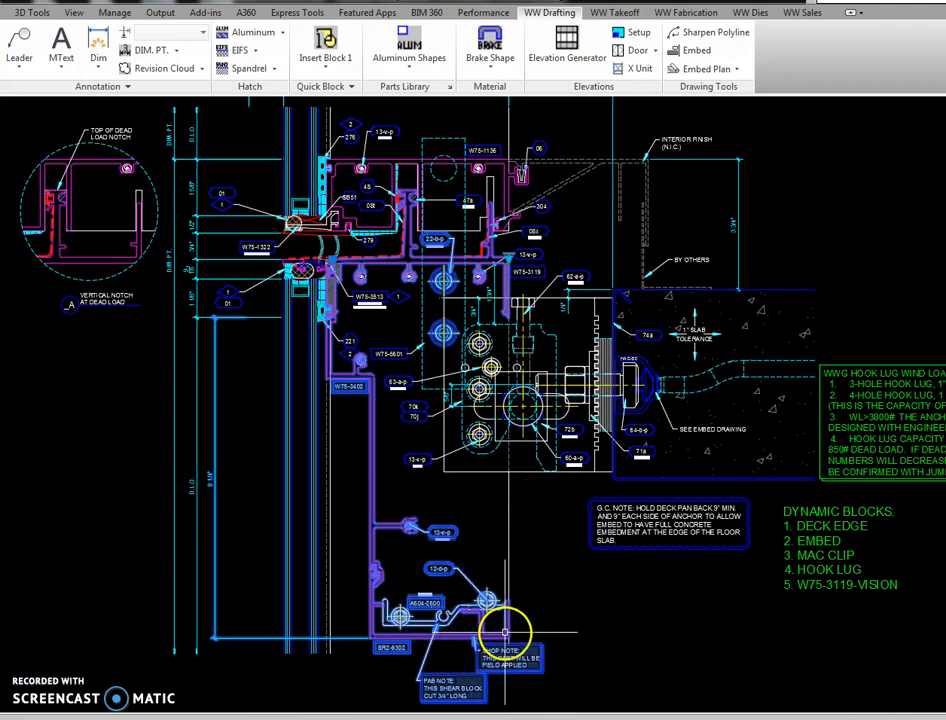
key("Escape")
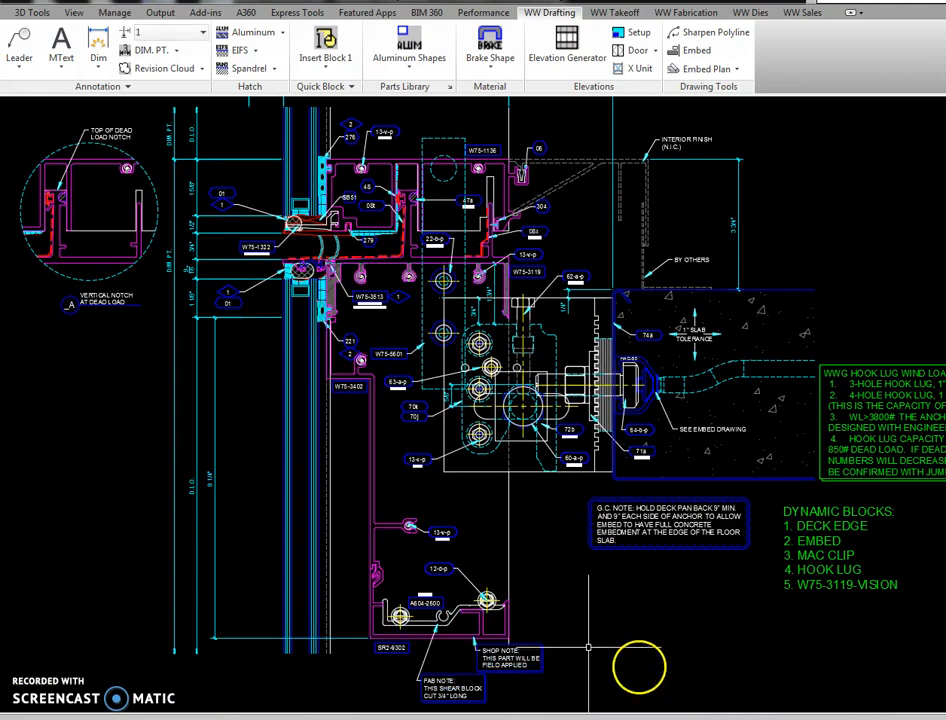
Switch the W75-3119 vision block to its Anchor Cover - Shop Use variant and deselect it
left_click(509, 630)
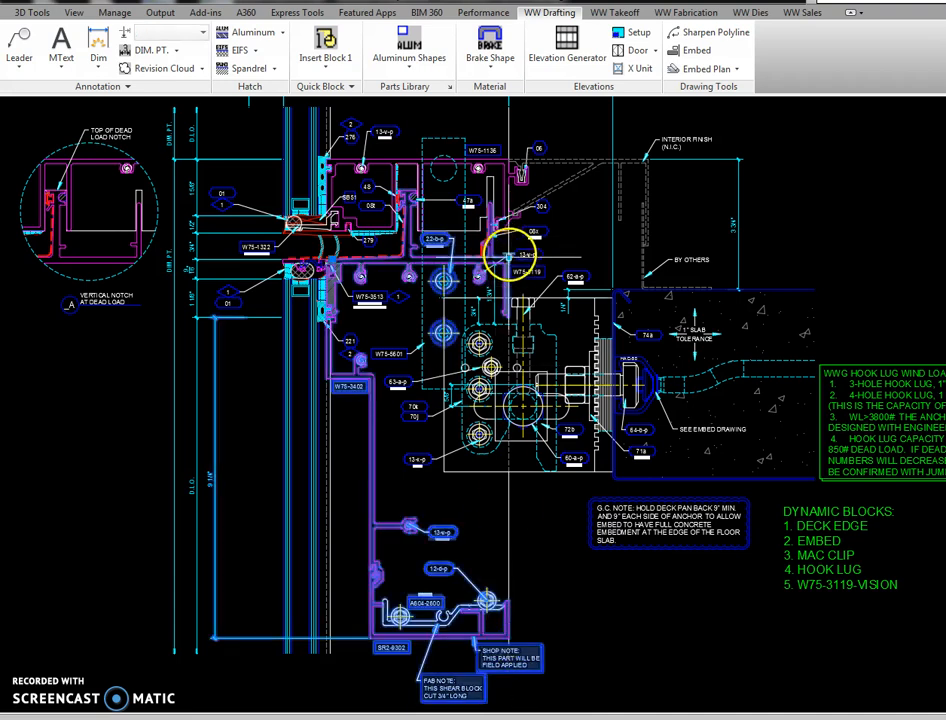
left_click(511, 258)
left_click(546, 298)
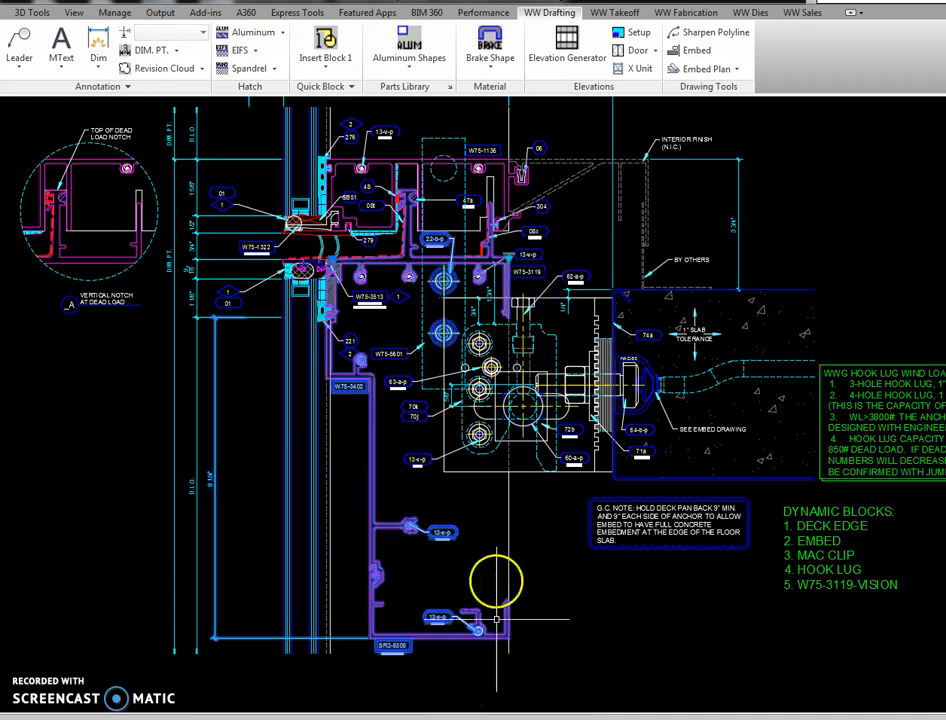
key("Escape")
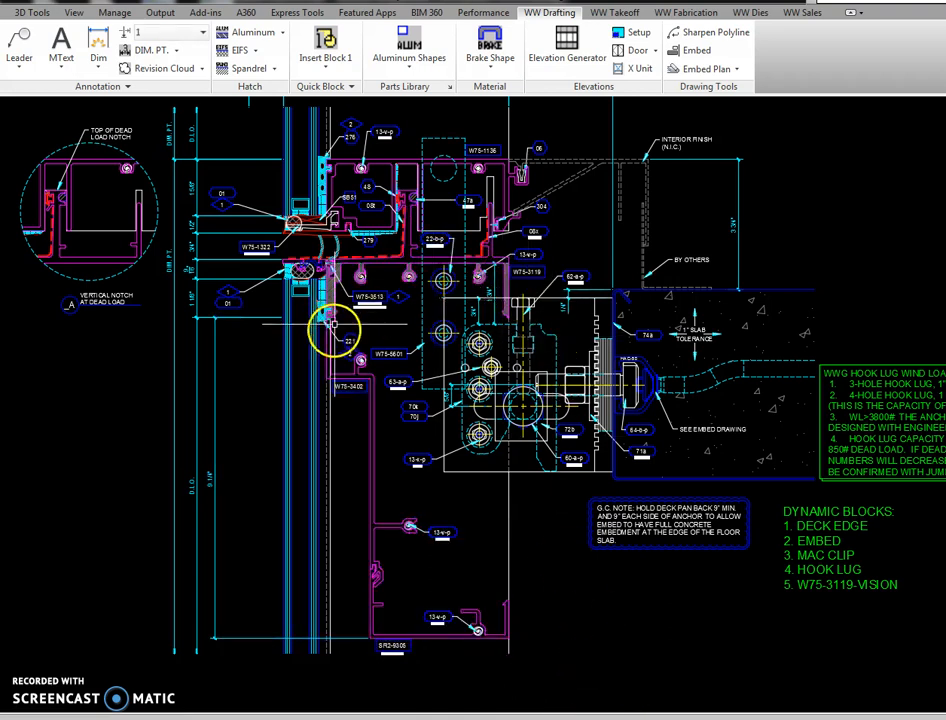
Return the W75-3119 vision block to its Filler variant and deselect it
left_click(510, 282)
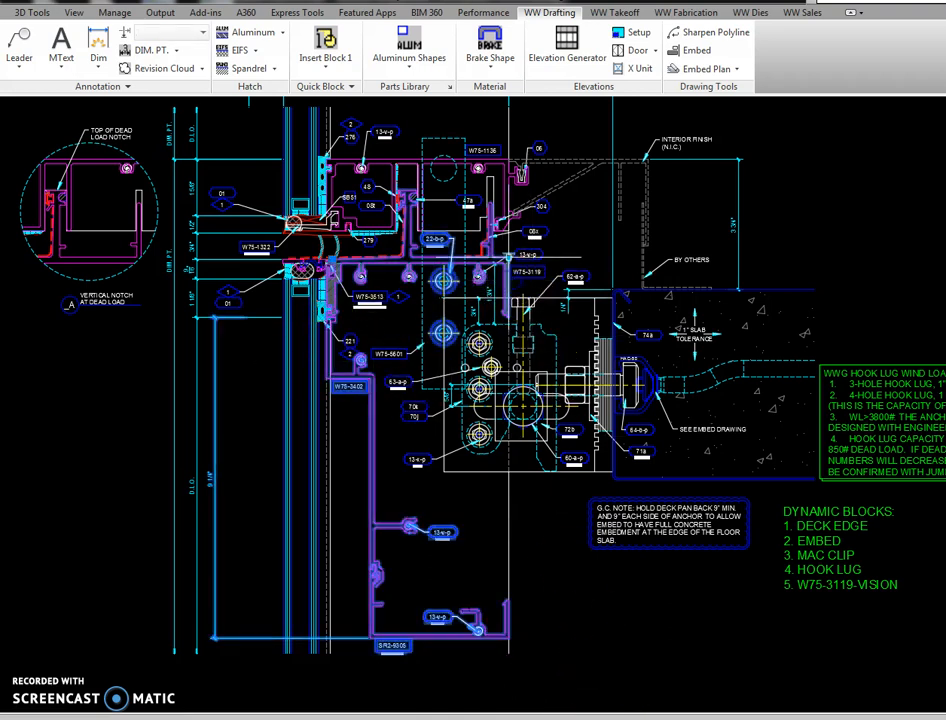
left_click(511, 259)
left_click(537, 283)
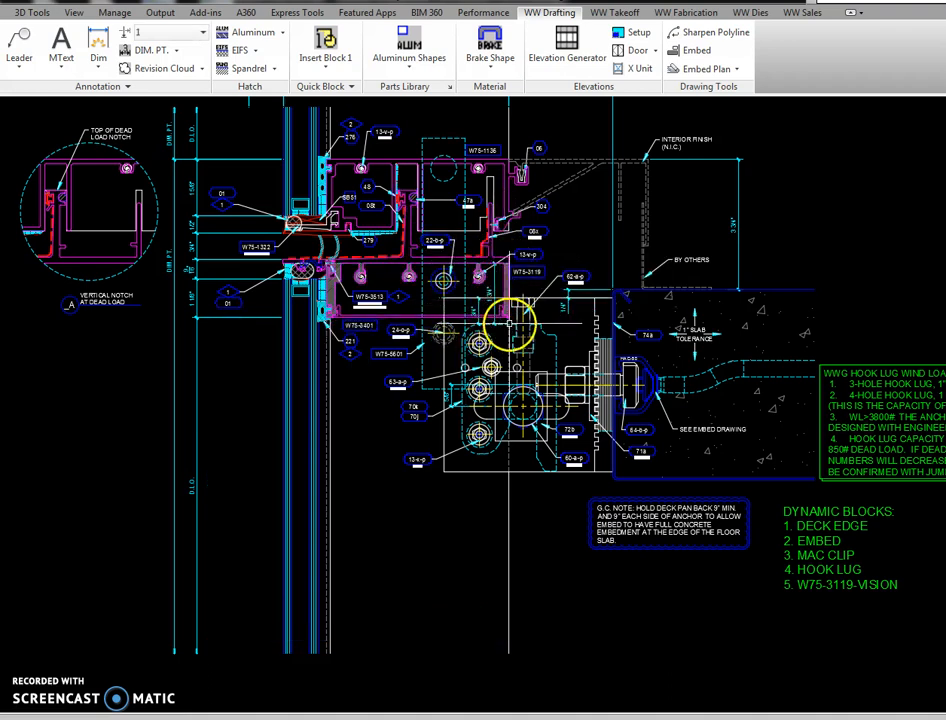
middle_click_drag(555, 475, 557, 487)
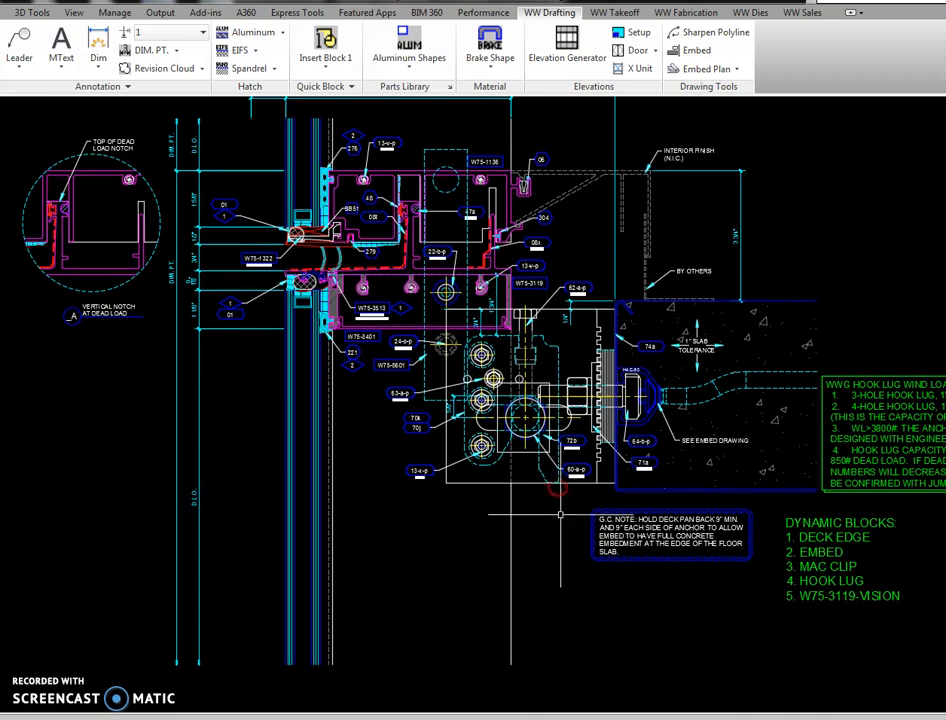